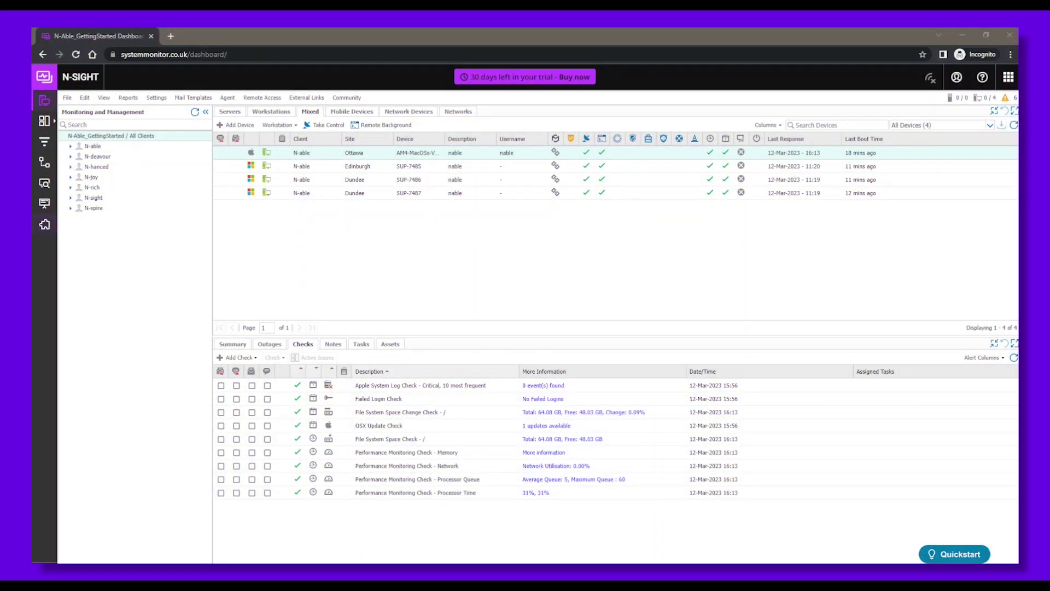
Step: Start the Endpoint Detection & Response trial from Integration Management, leaving 29 days
click(46, 226)
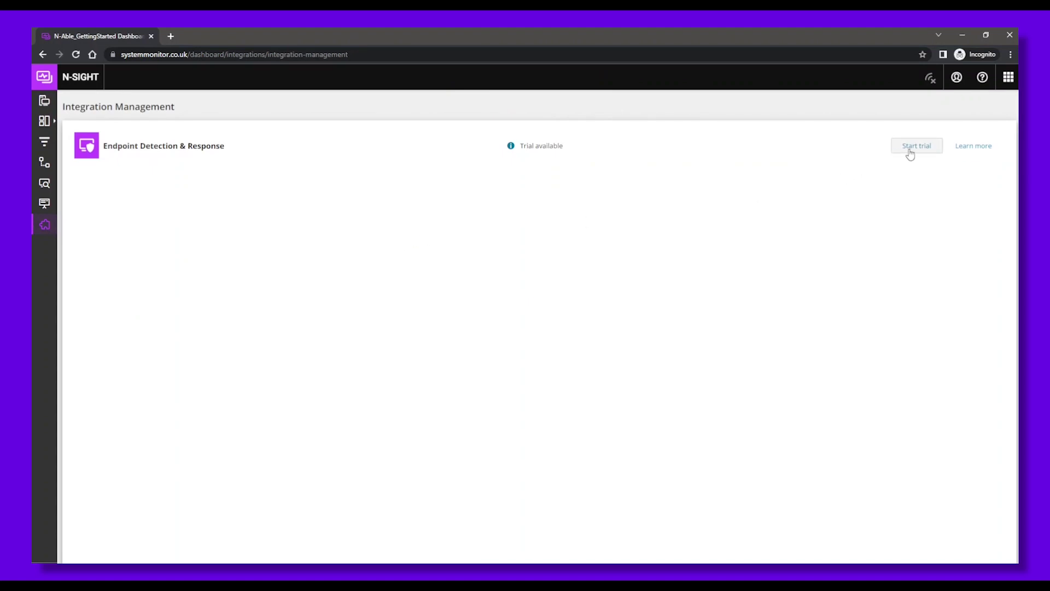
click(910, 152)
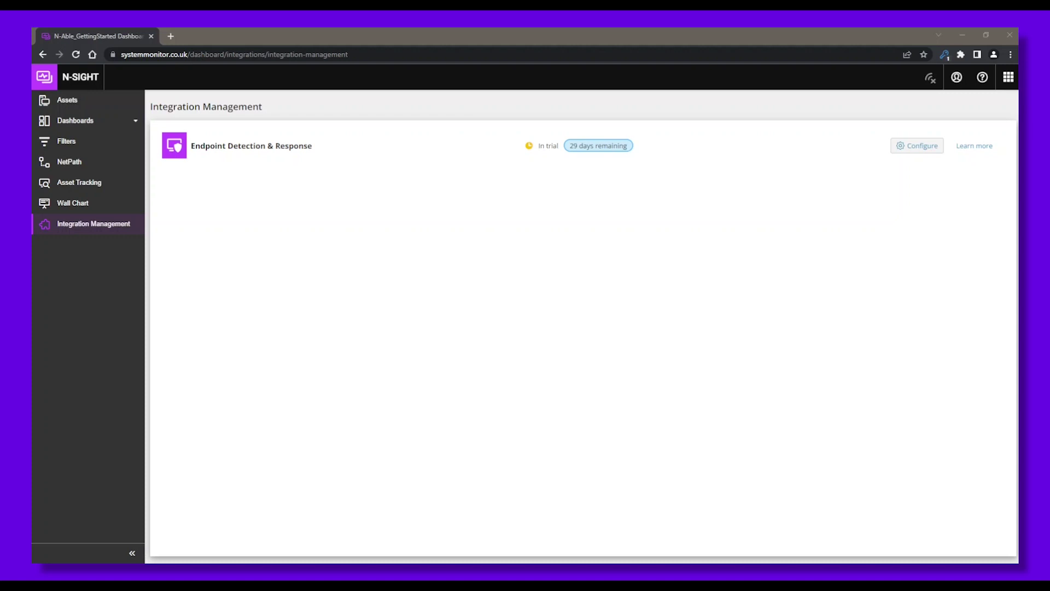
Step: In the EDR configuration wizard, select all seven customers and their sites for copying
click(916, 147)
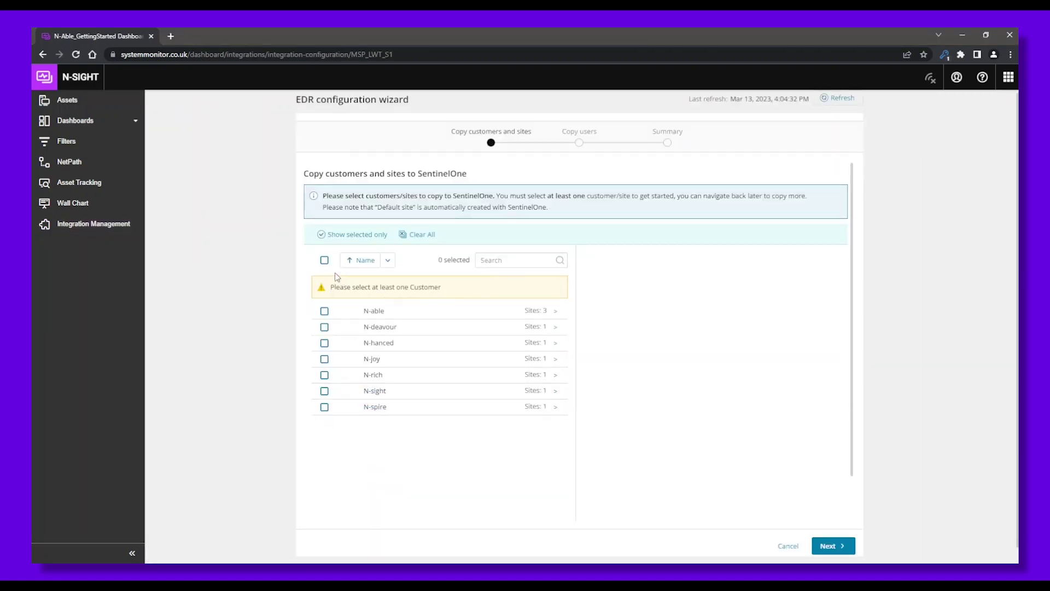
click(556, 311)
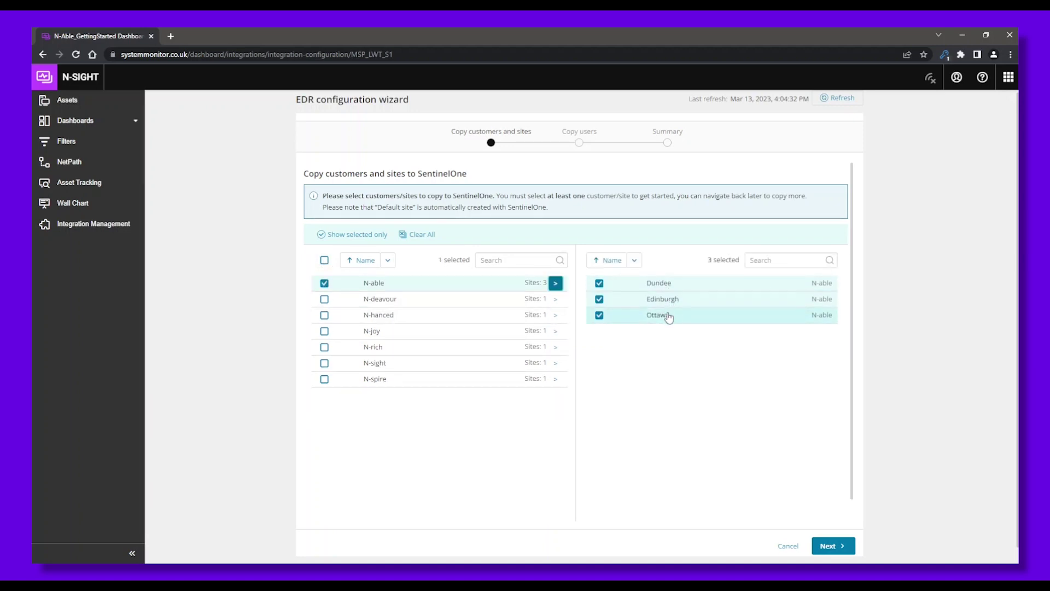
click(325, 260)
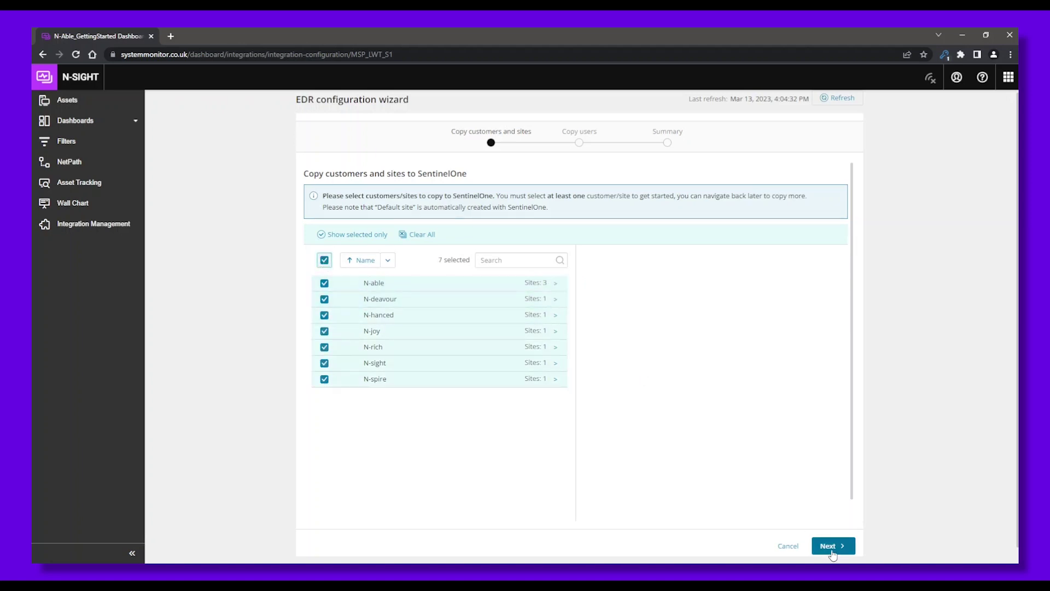
Step: Keep the admin user, review the customers' sites in the summary, and confirm the copy
click(834, 546)
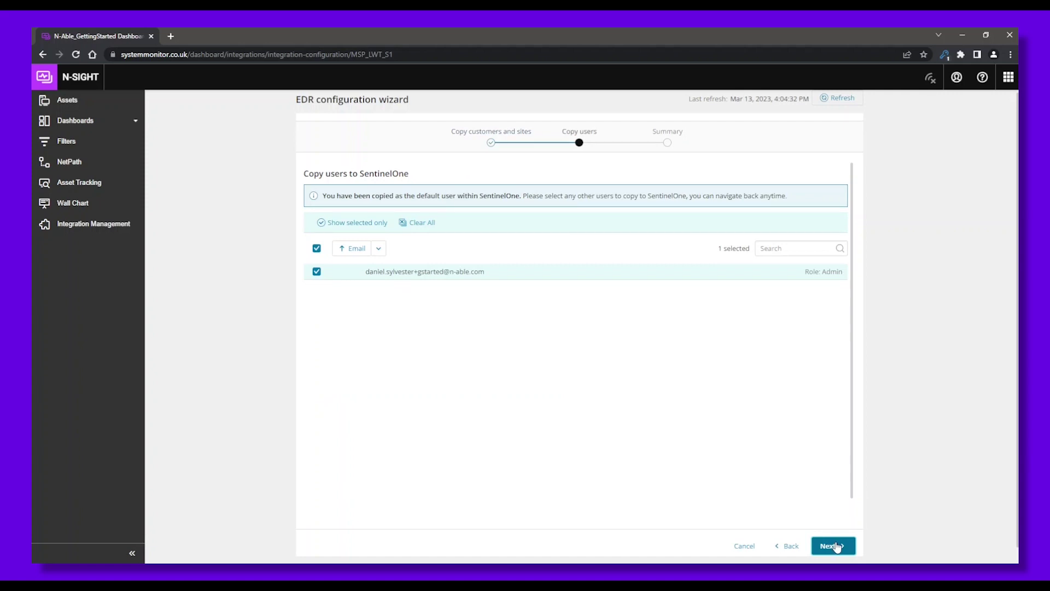
click(834, 546)
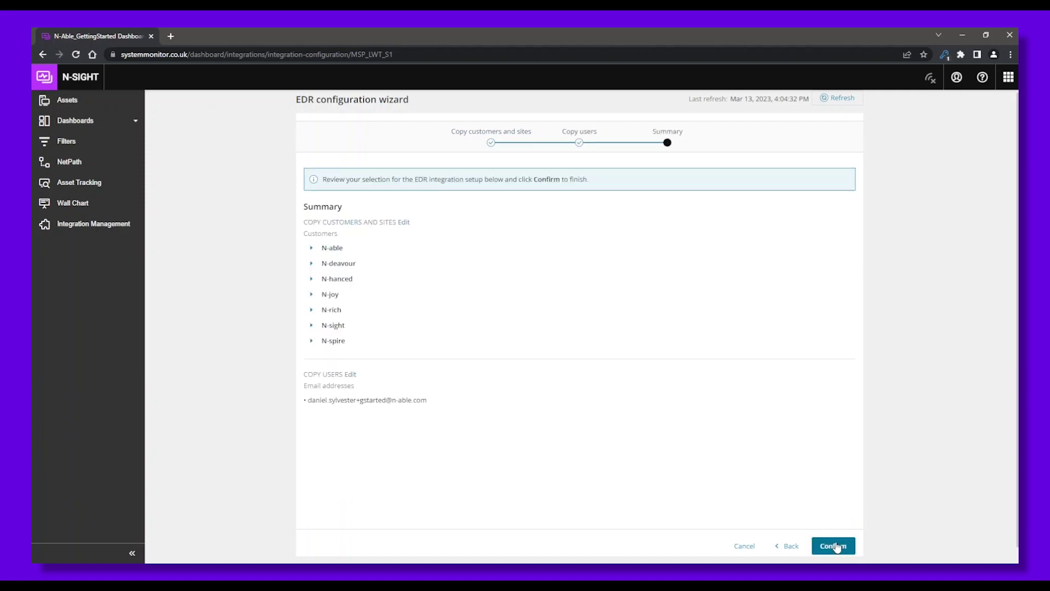
click(312, 249)
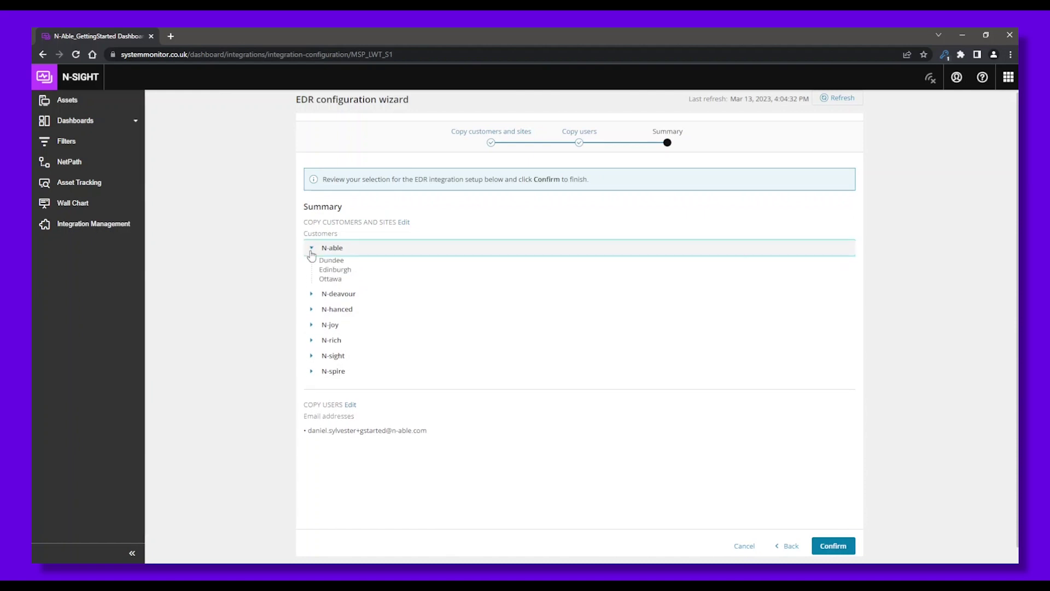
click(311, 324)
click(833, 545)
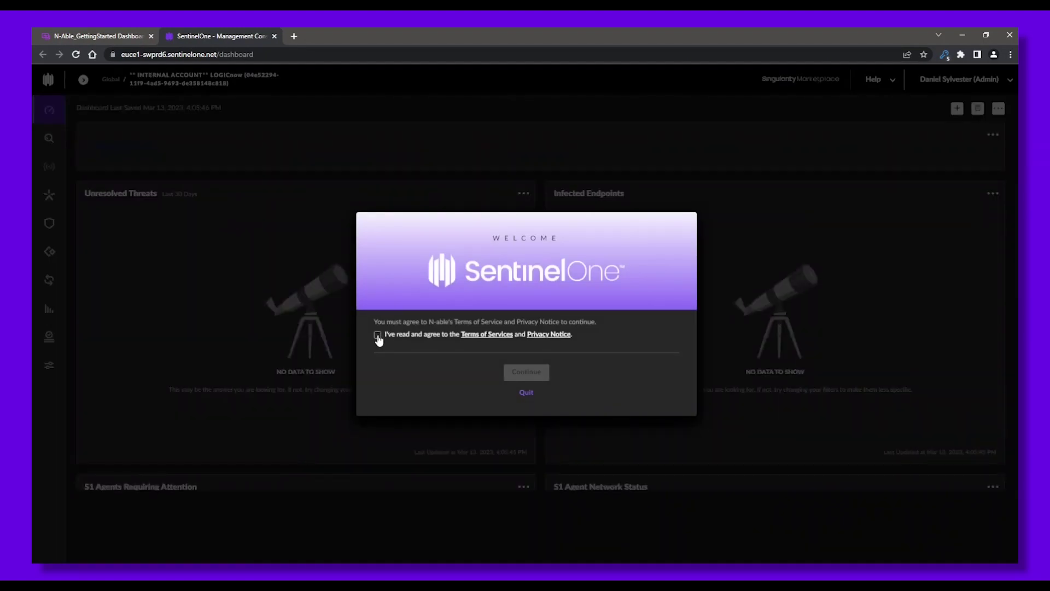
Step: Accept SentinelOne's terms of service and show the account's list of sites
click(378, 335)
click(528, 373)
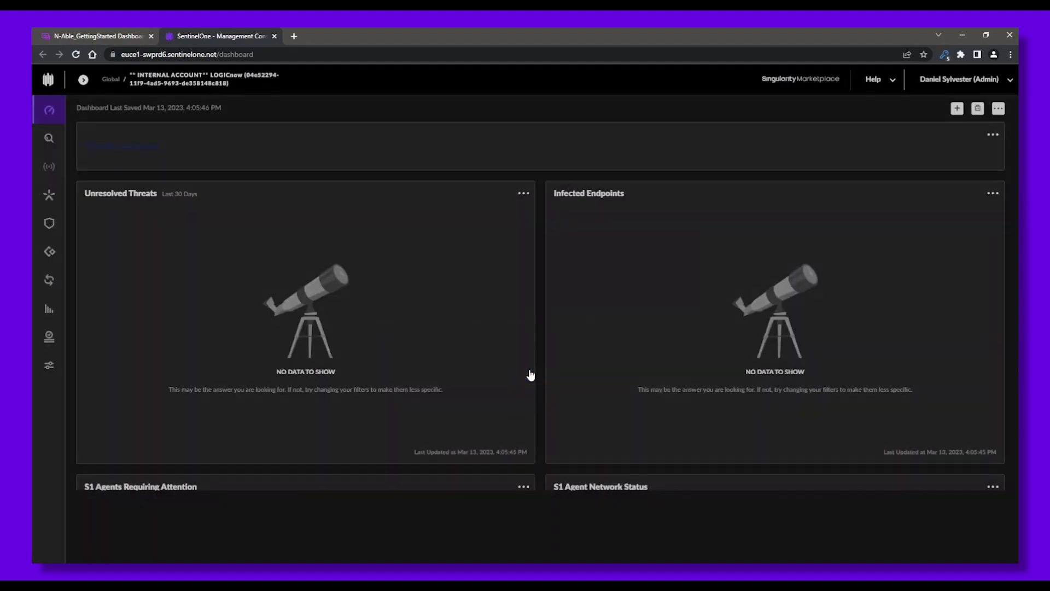
mouse_move(50, 205)
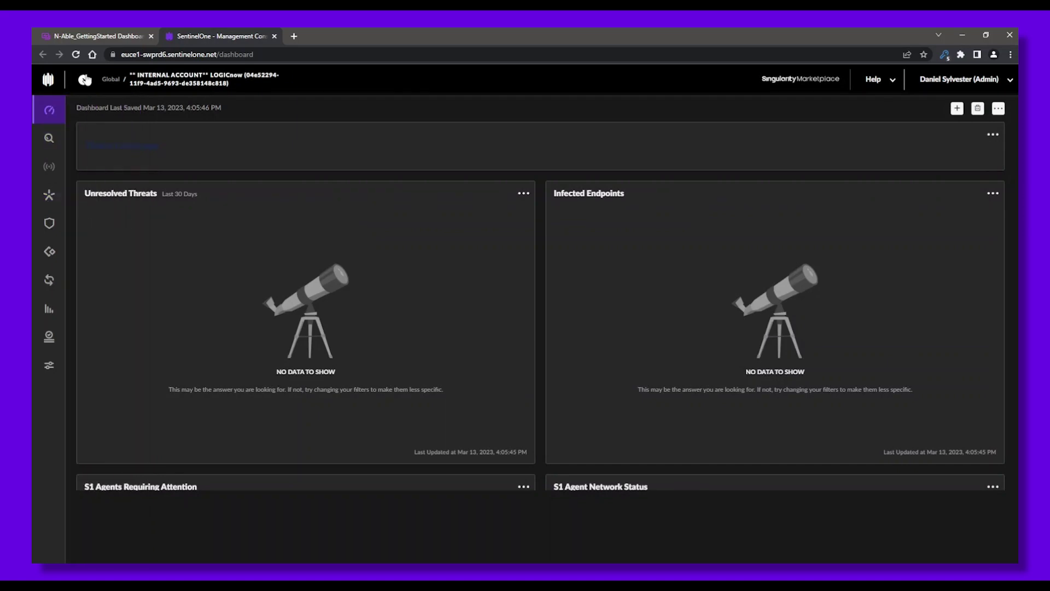
click(85, 80)
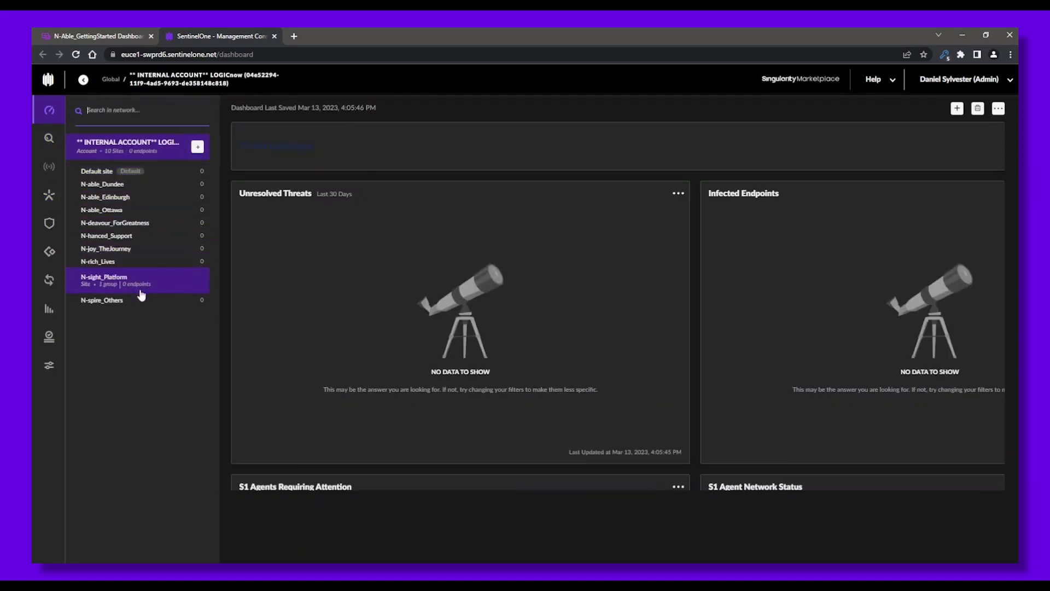
Step: Check the N-able_Dundee site's endpoints, then return to the account's Policy settings
click(133, 193)
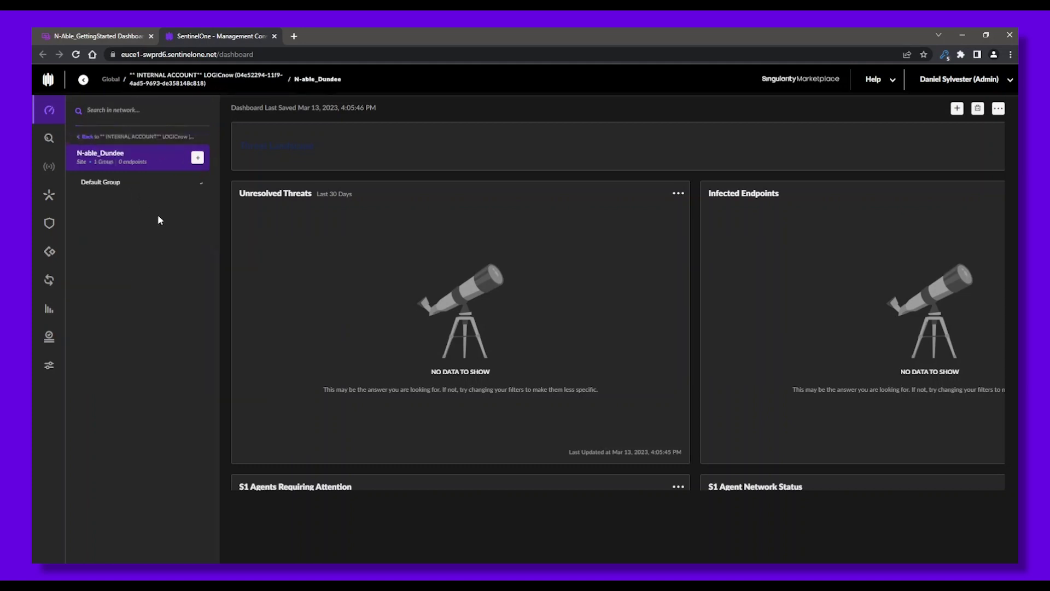
click(49, 194)
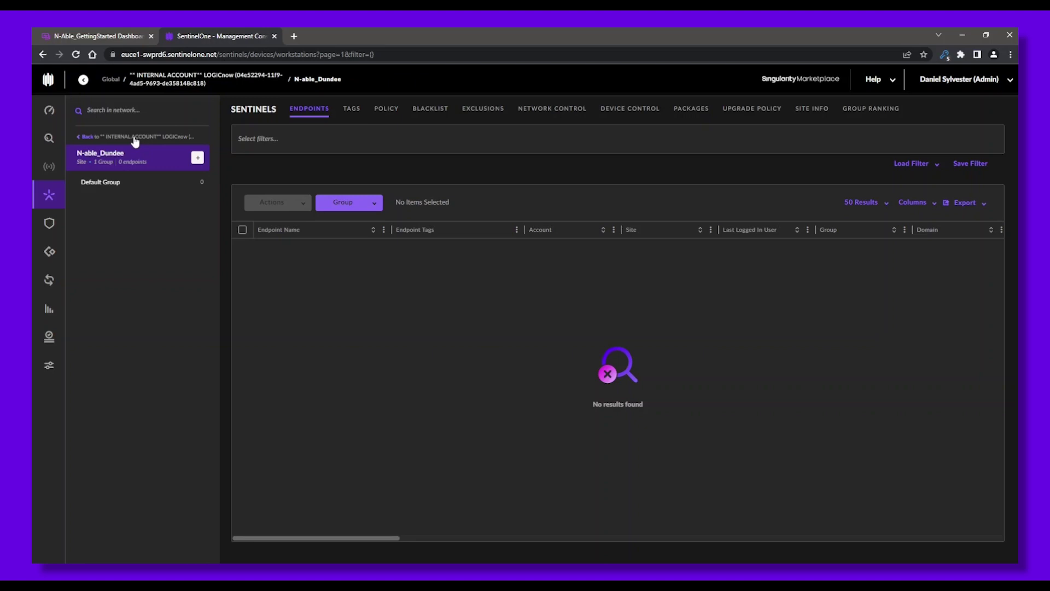
click(134, 137)
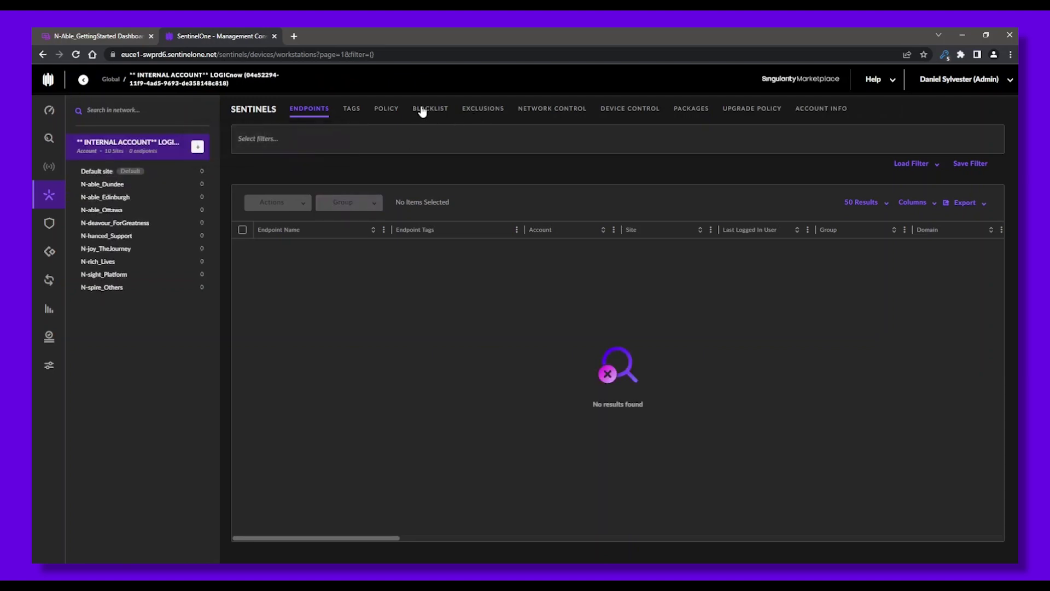
click(387, 109)
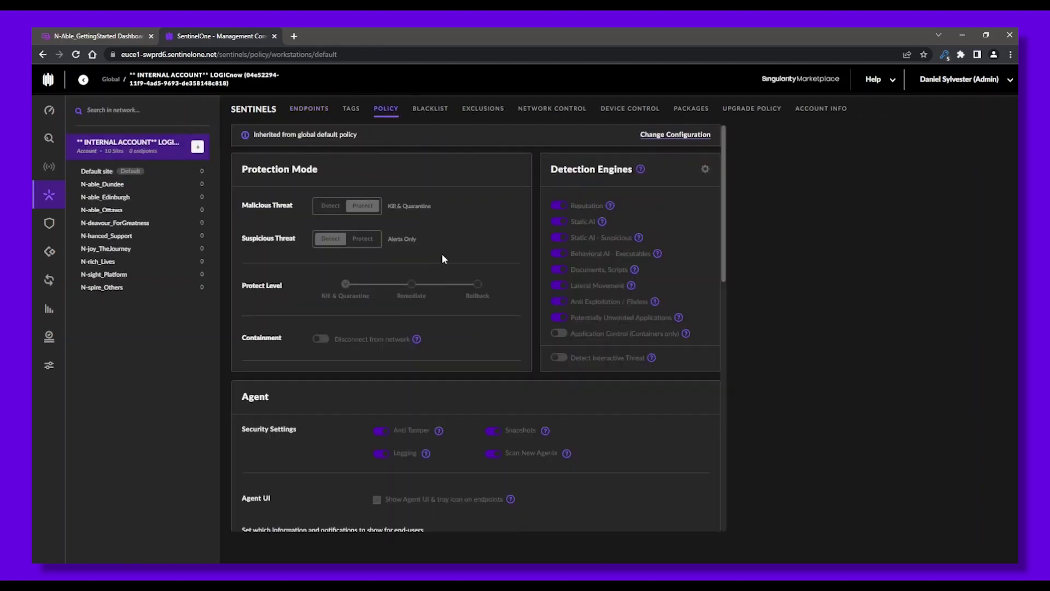
Step: Unlock the inherited policy, enable interactive threat detection, and raise protect level to Rollback
click(675, 134)
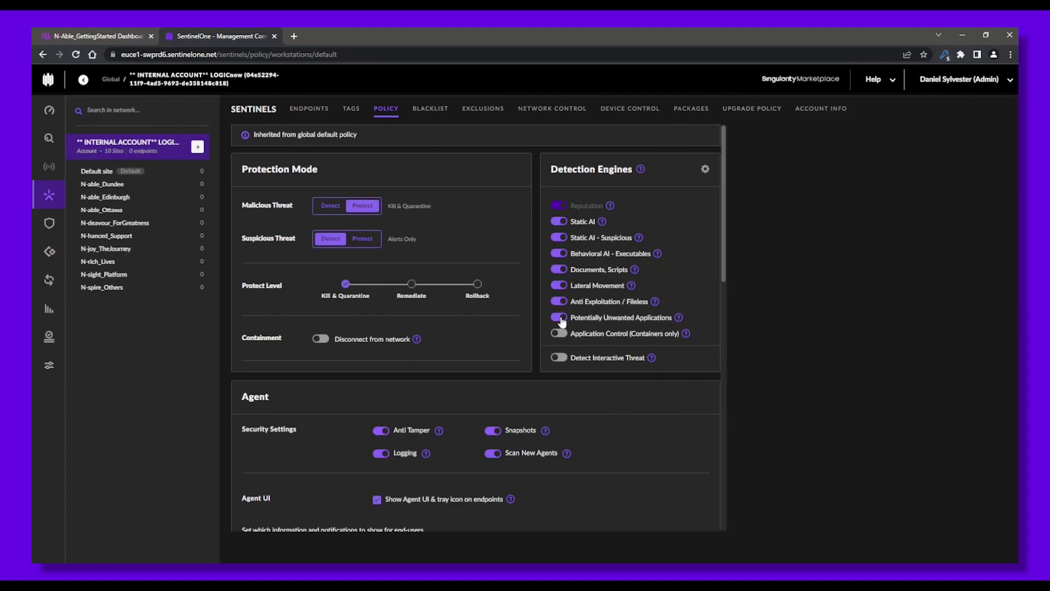
click(558, 359)
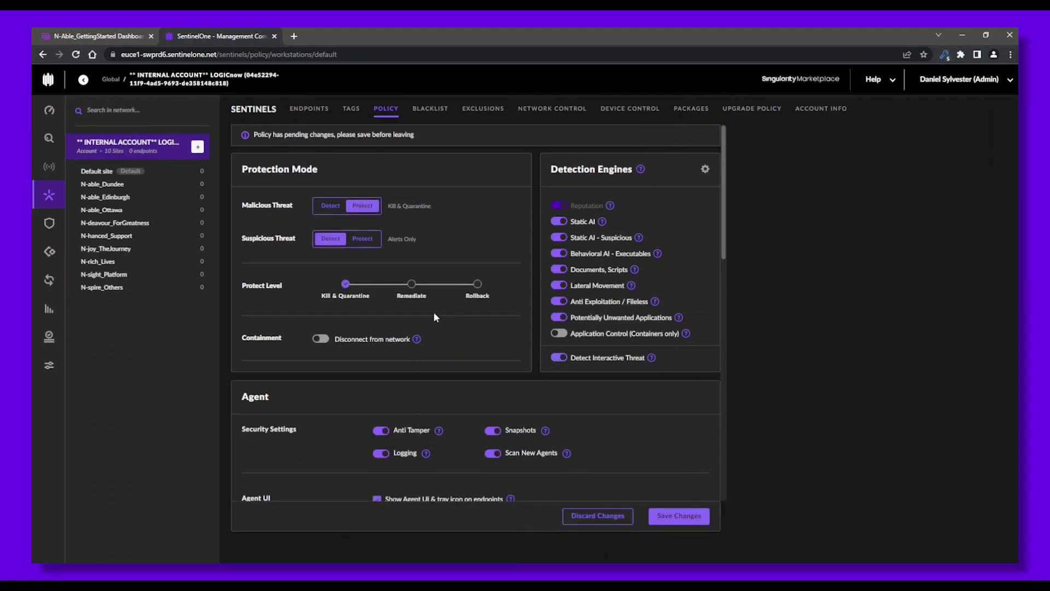
click(478, 285)
Step: Enable every Deep Visibility event type, from File and URL to Cross Process, and save the policy
scroll(461, 366, down, 7)
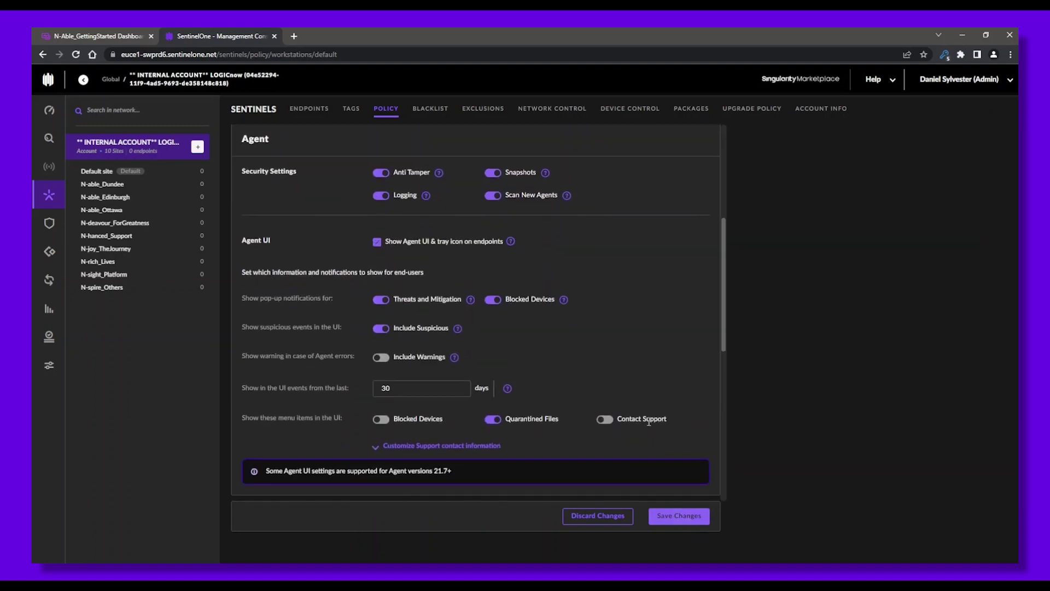
click(379, 382)
click(508, 383)
click(508, 399)
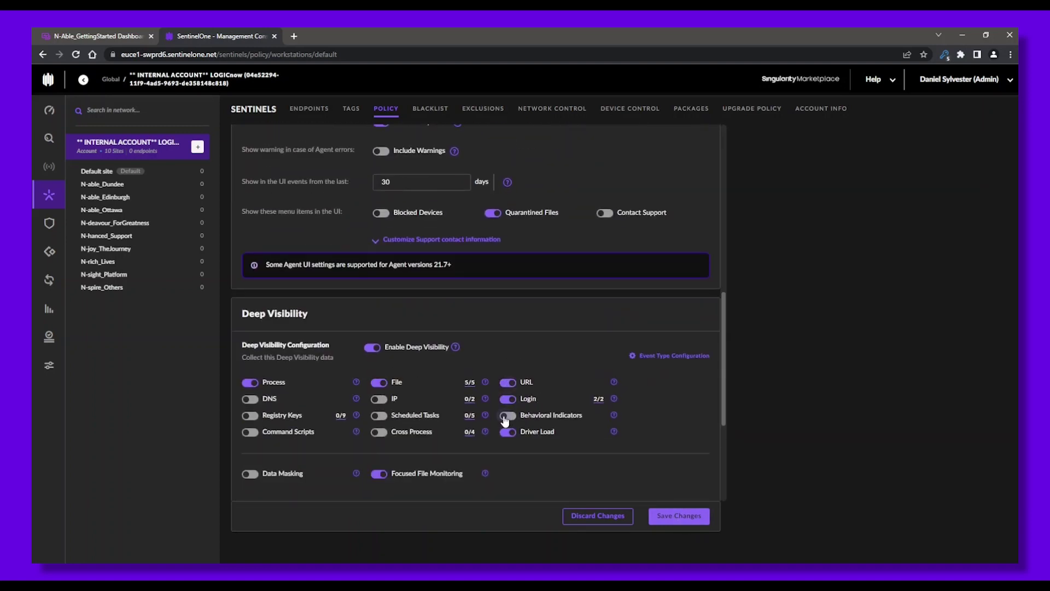
click(507, 415)
click(379, 416)
click(377, 399)
click(250, 399)
click(250, 415)
click(250, 432)
click(379, 432)
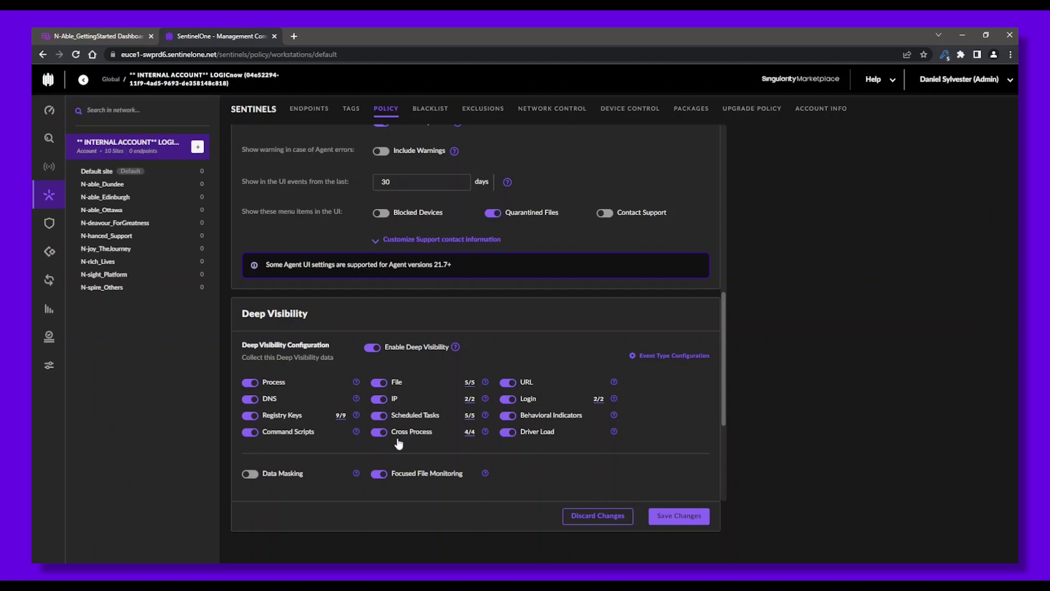
scroll(574, 430, down, 4)
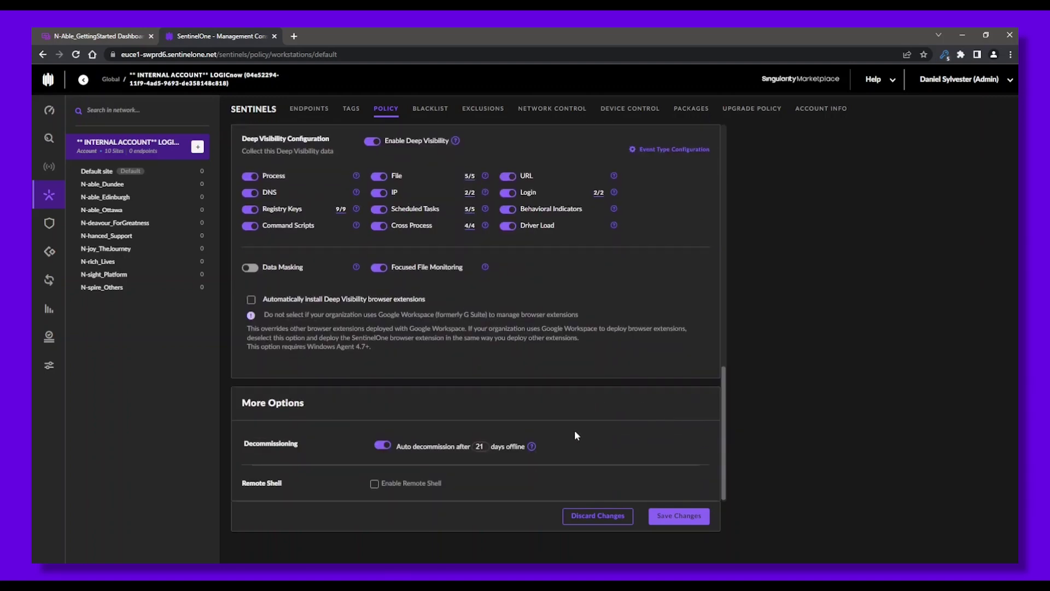
scroll(613, 403, up, 12)
click(679, 517)
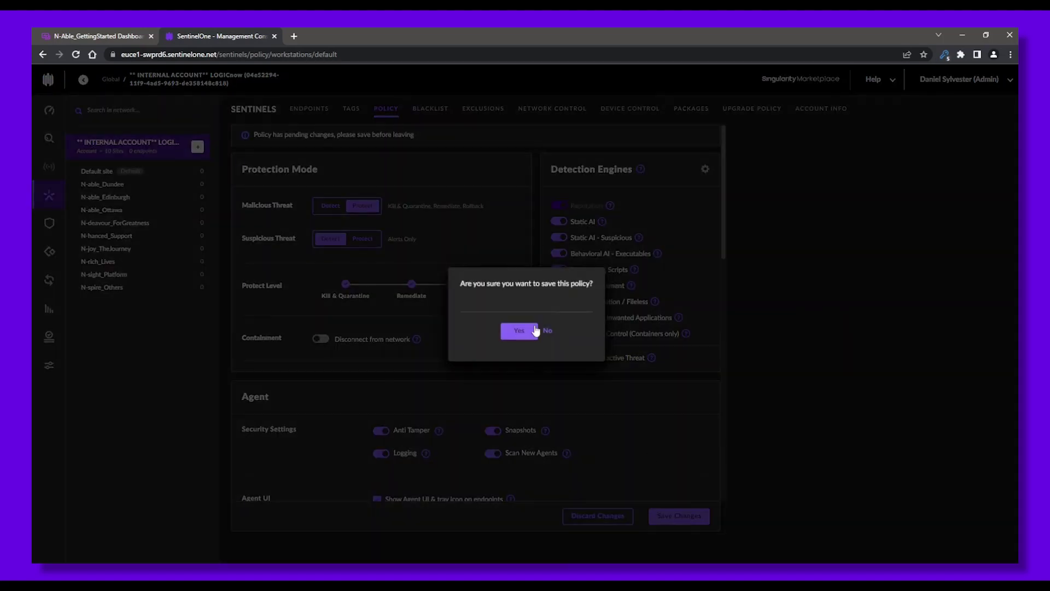
click(533, 331)
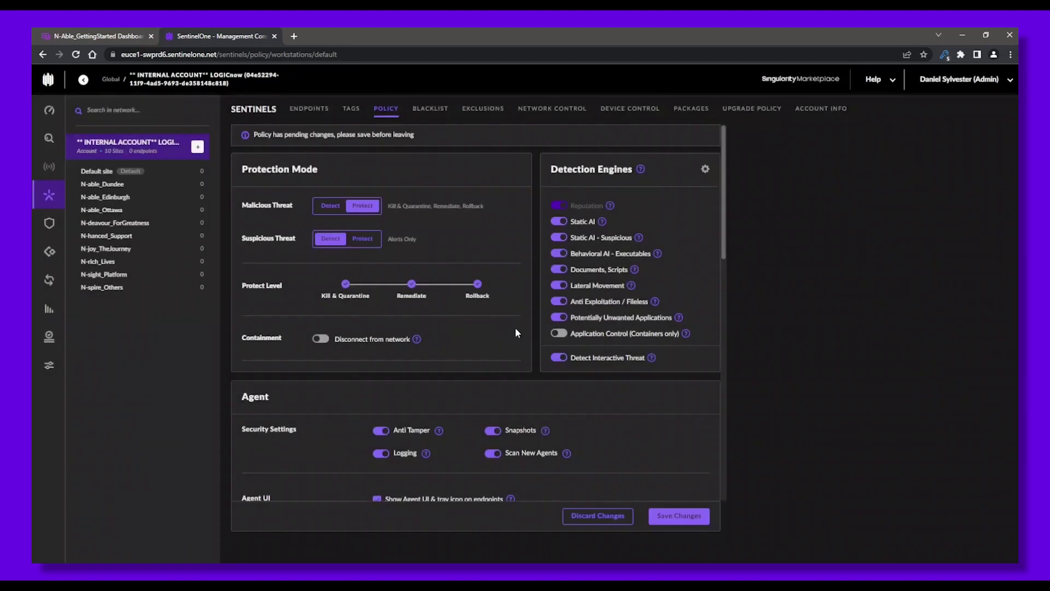
Step: Back in N-sight, finish the EDR wizard once the 9 sites and 1 user have copied
click(99, 37)
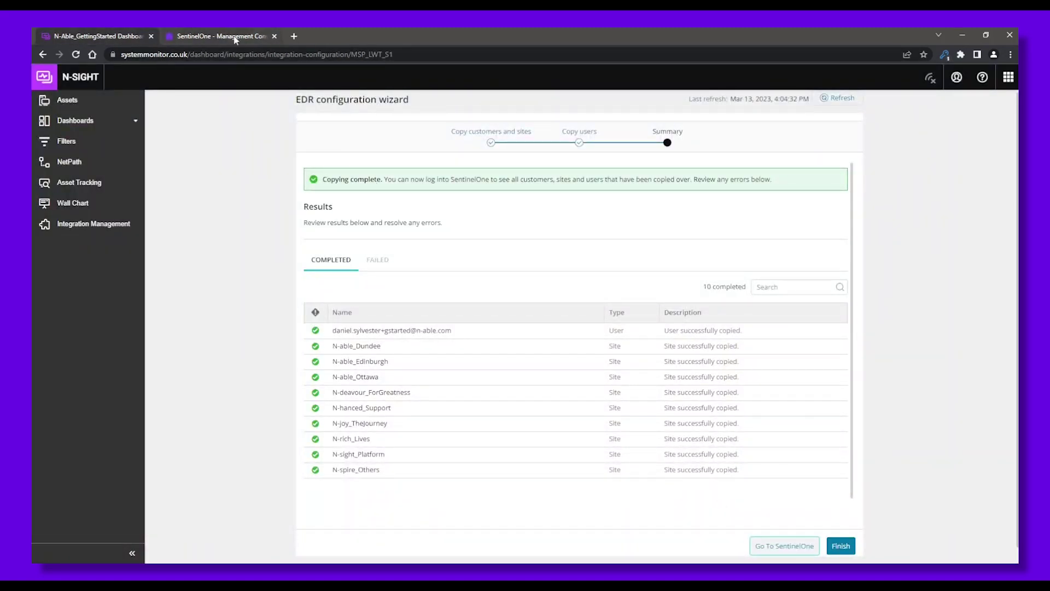
click(846, 546)
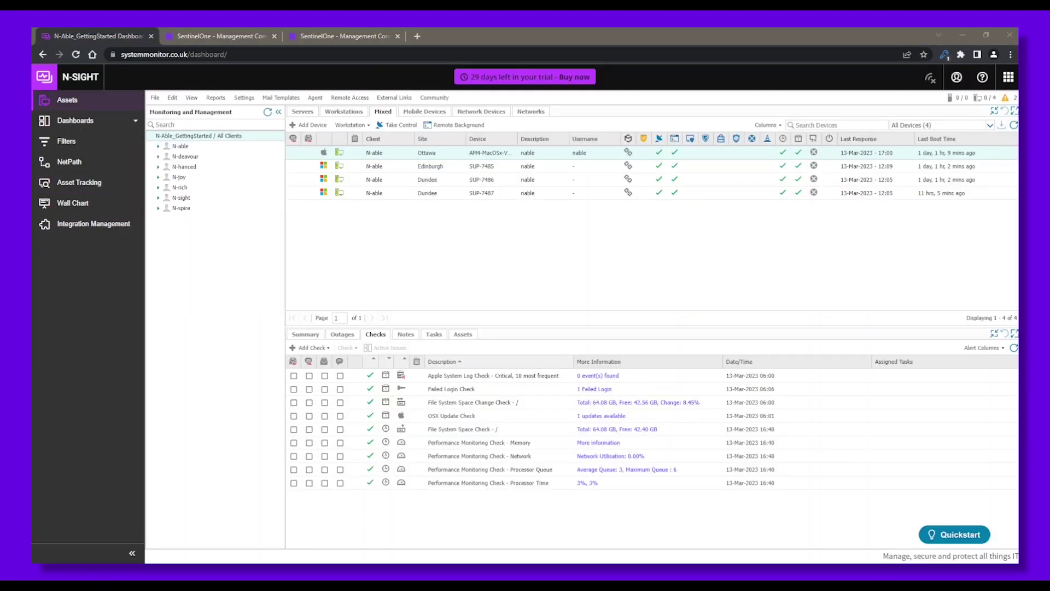
Step: Open EDR Settings and review the Workstations, N-able and Dundee EDR settings
click(244, 98)
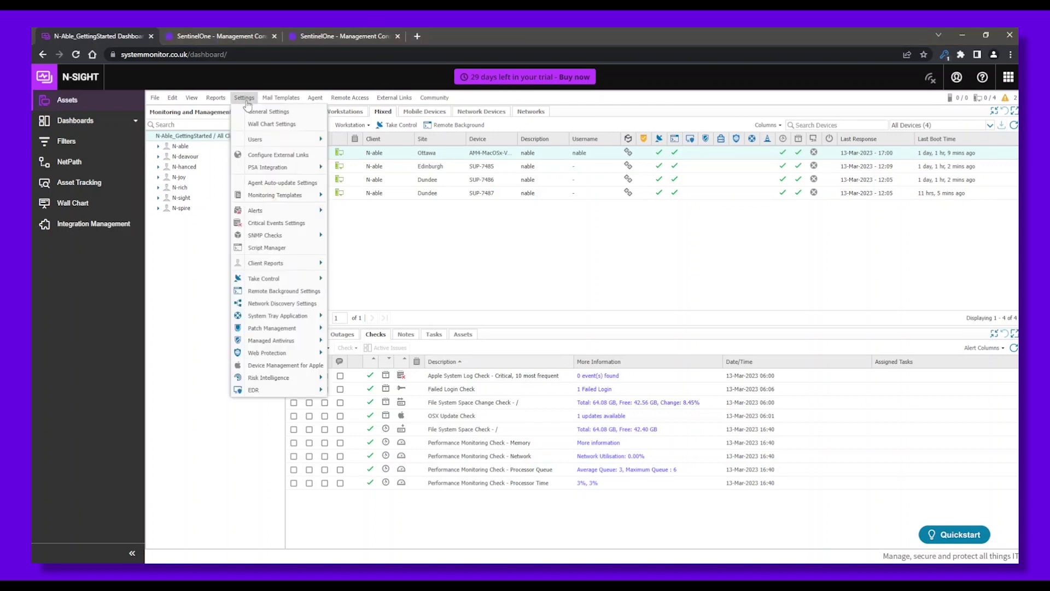
mouse_move(290, 390)
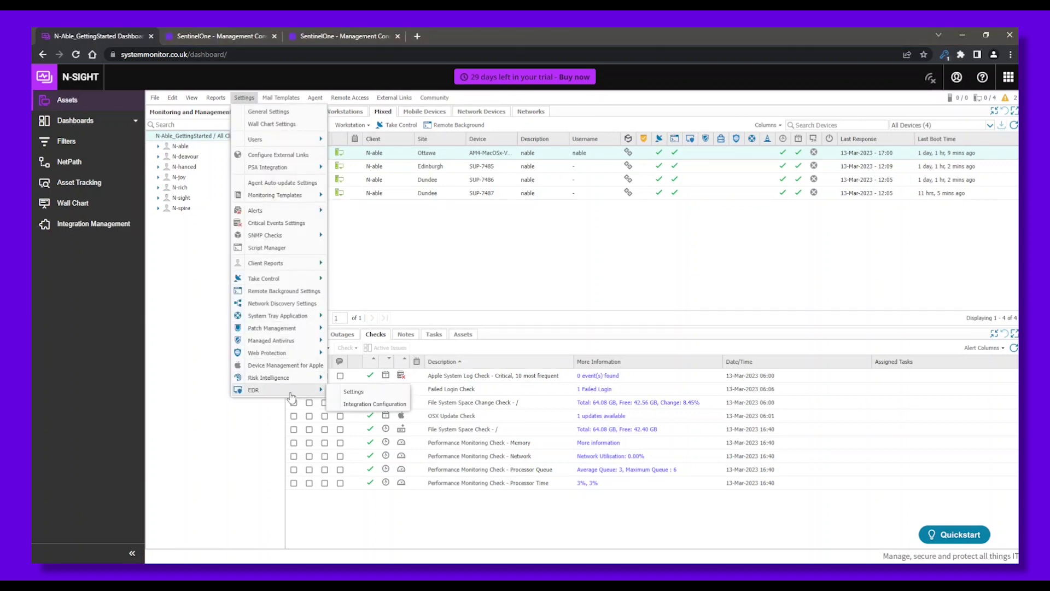
click(391, 393)
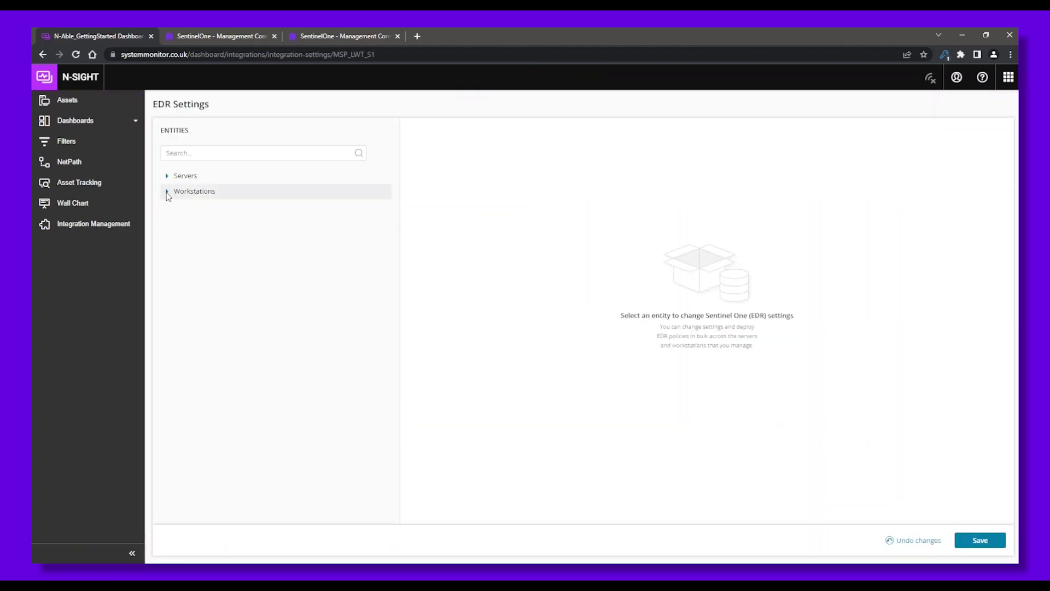
click(167, 193)
click(167, 175)
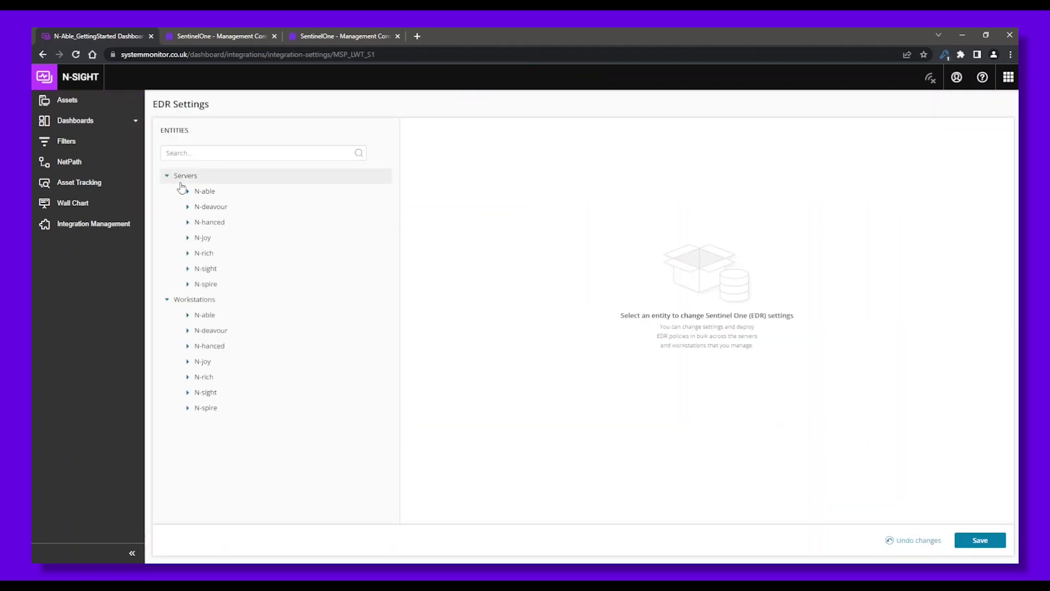
click(198, 316)
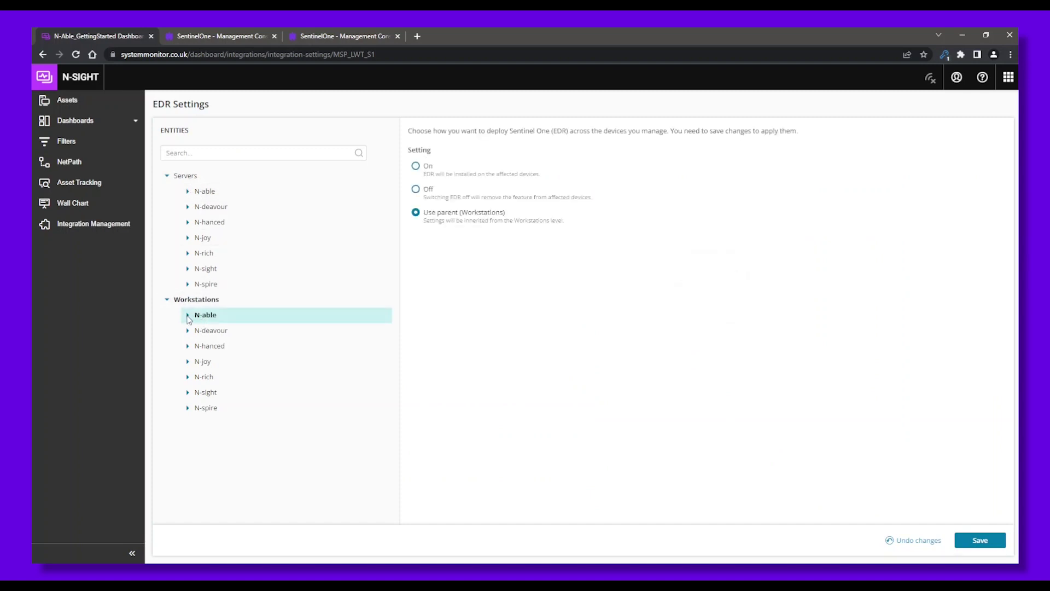
click(188, 316)
click(250, 334)
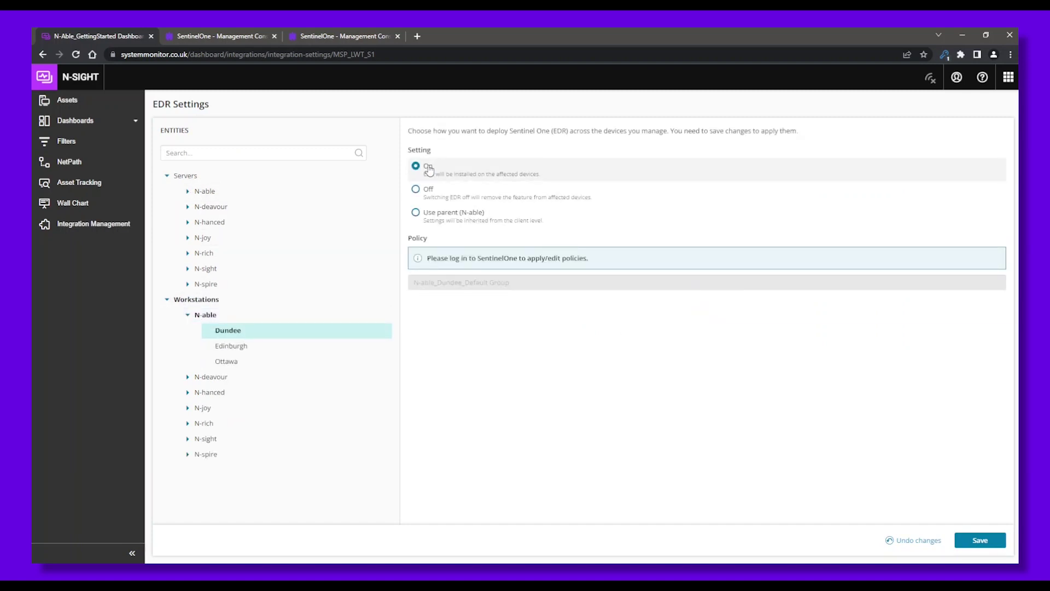
click(217, 304)
click(235, 329)
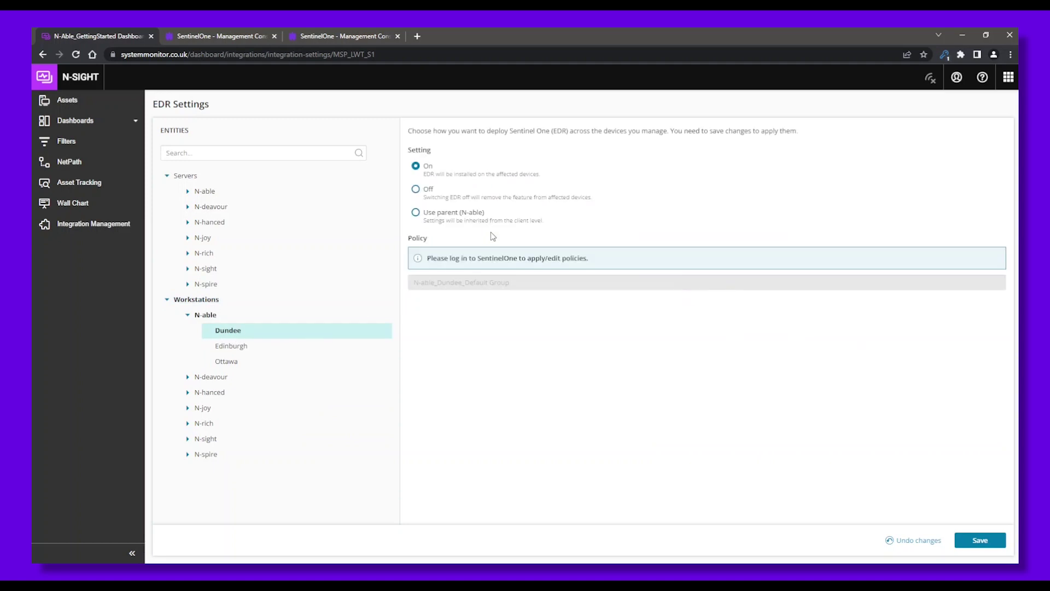
click(235, 316)
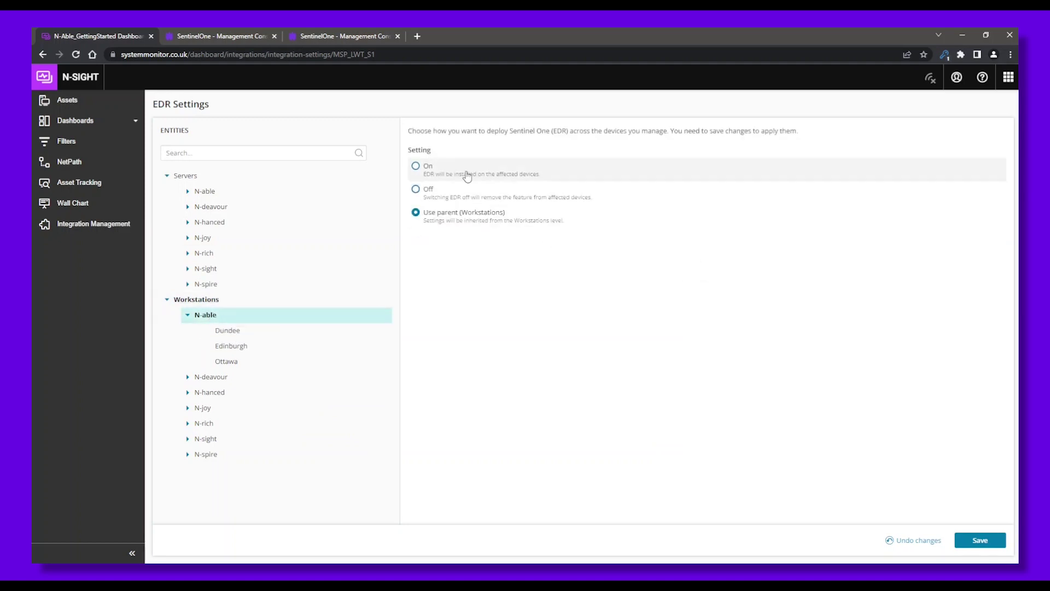
Step: Set N-able to Use parent, turn EDR On for Workstations, and save
click(448, 172)
click(206, 303)
click(206, 315)
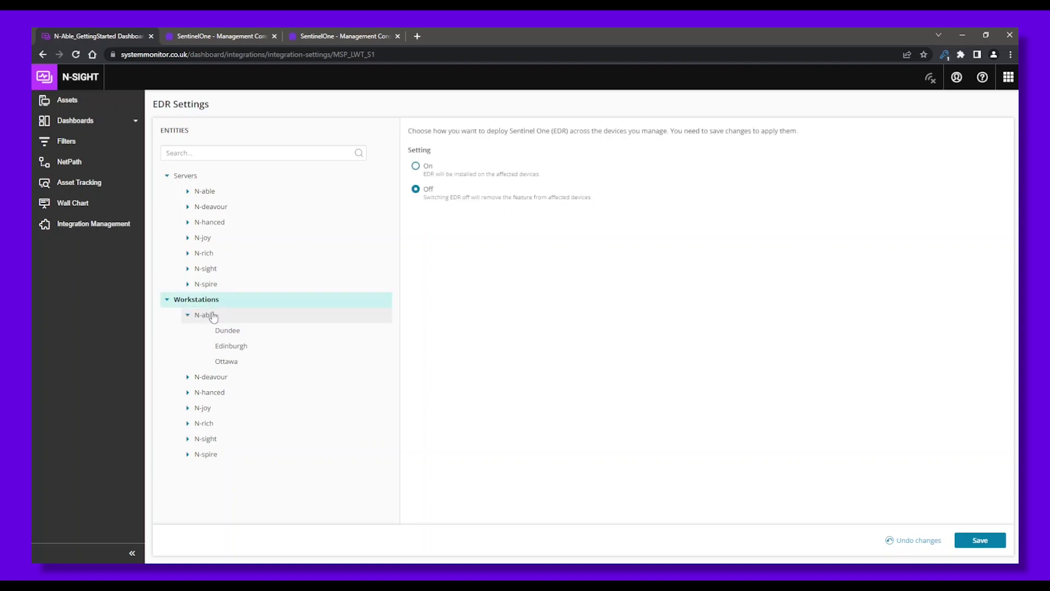
click(463, 222)
click(196, 300)
click(437, 173)
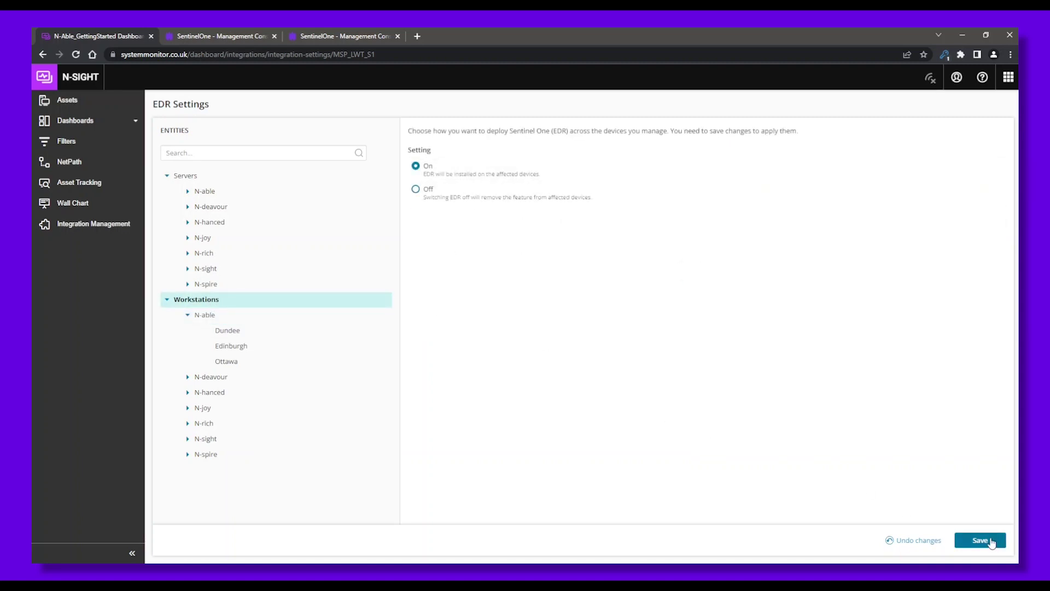
click(992, 542)
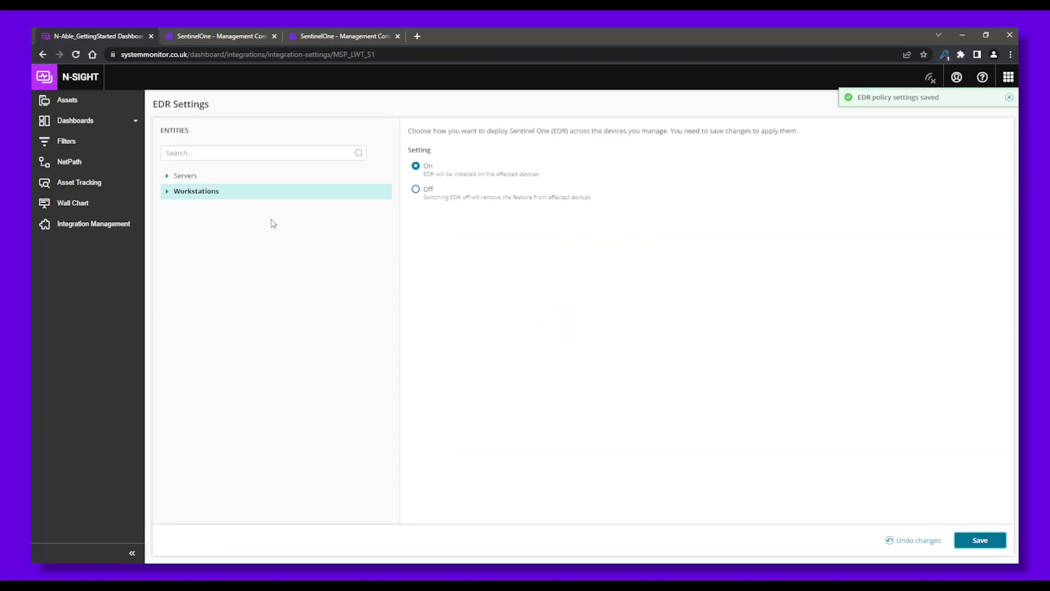
Step: Refresh the devices twice and view details of a workstation's EDR - Agent Health Status check
click(86, 101)
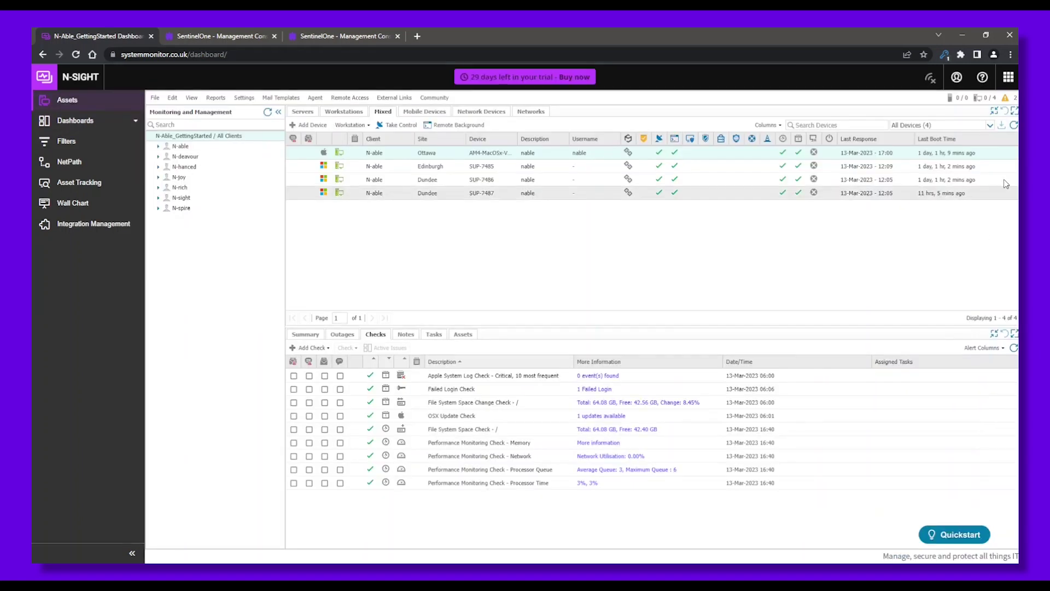
click(1013, 126)
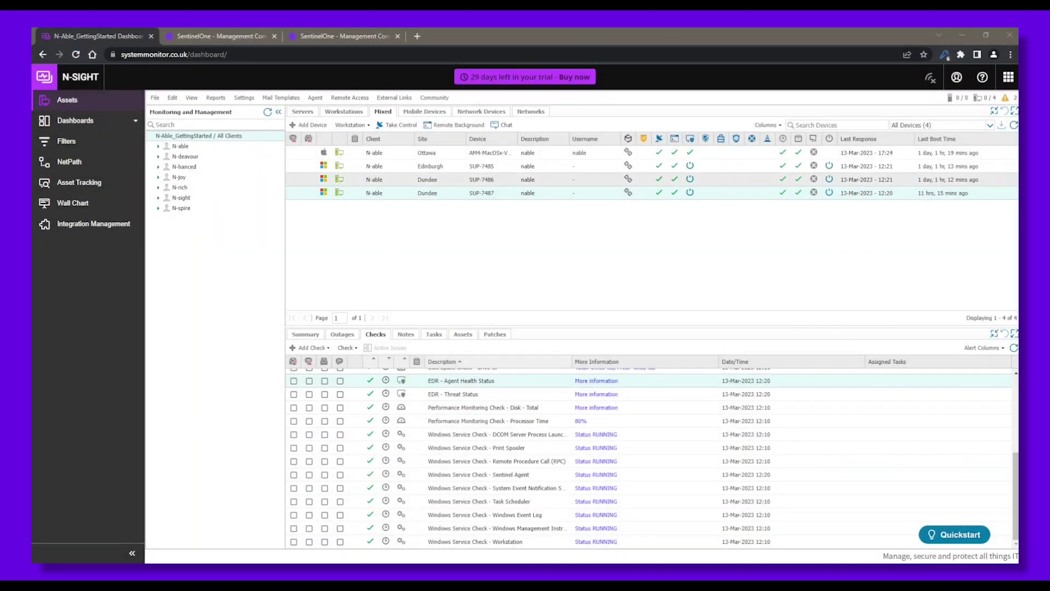
click(1014, 125)
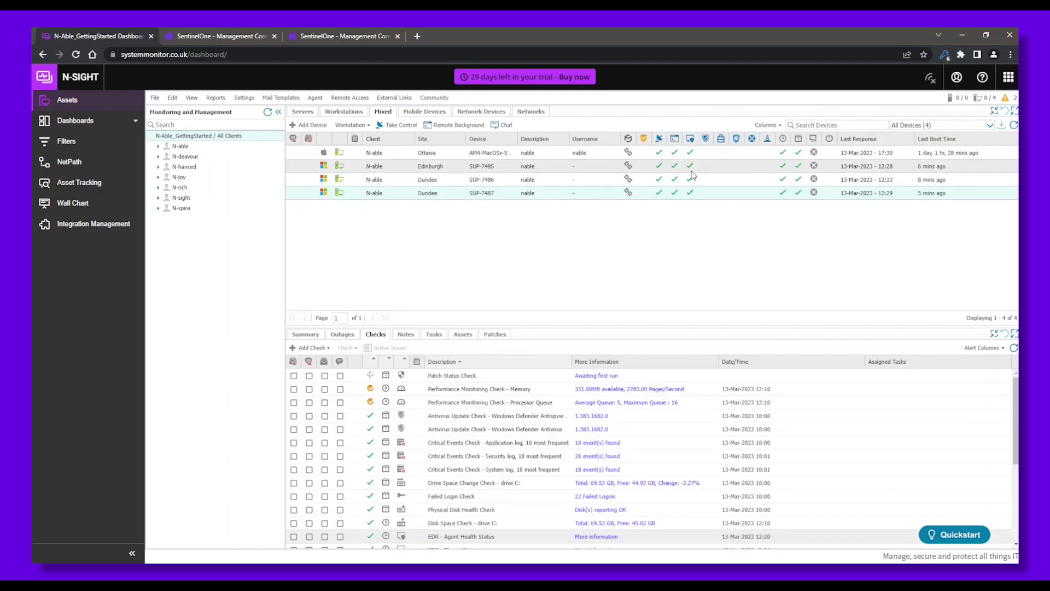
scroll(453, 530, down, 1)
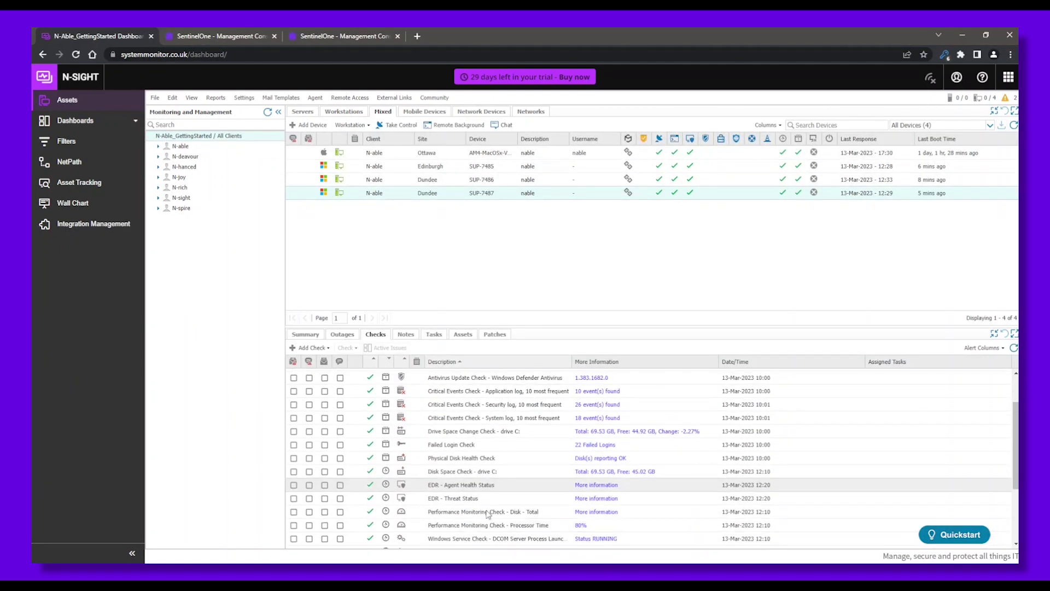
click(526, 484)
click(595, 485)
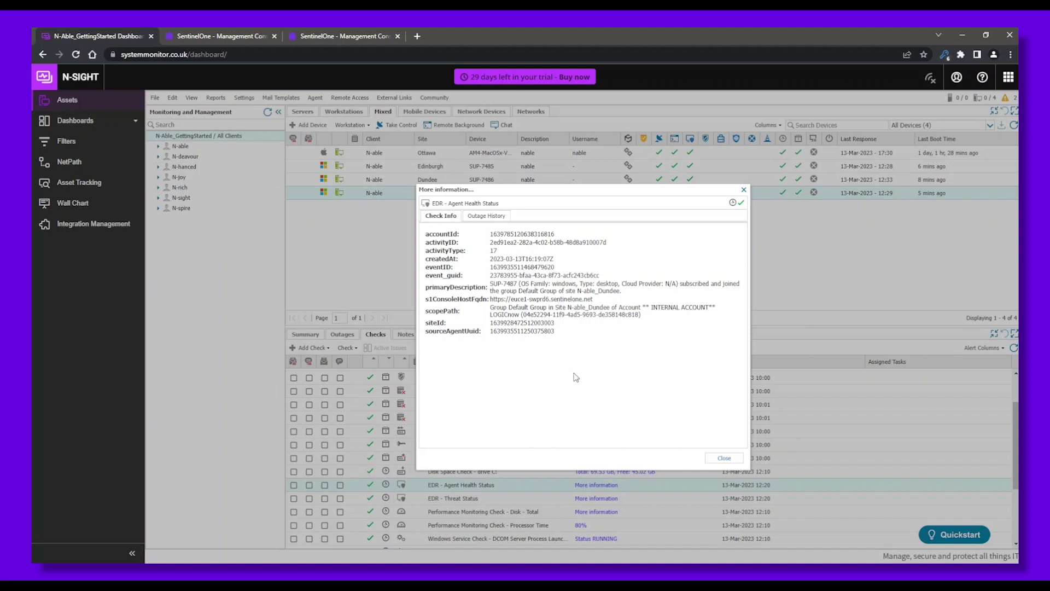
Step: View SentinelOne's Windows endpoints: SUP-7485, SUP-7486 and SUP-7487 on 22.2.4.558
click(232, 36)
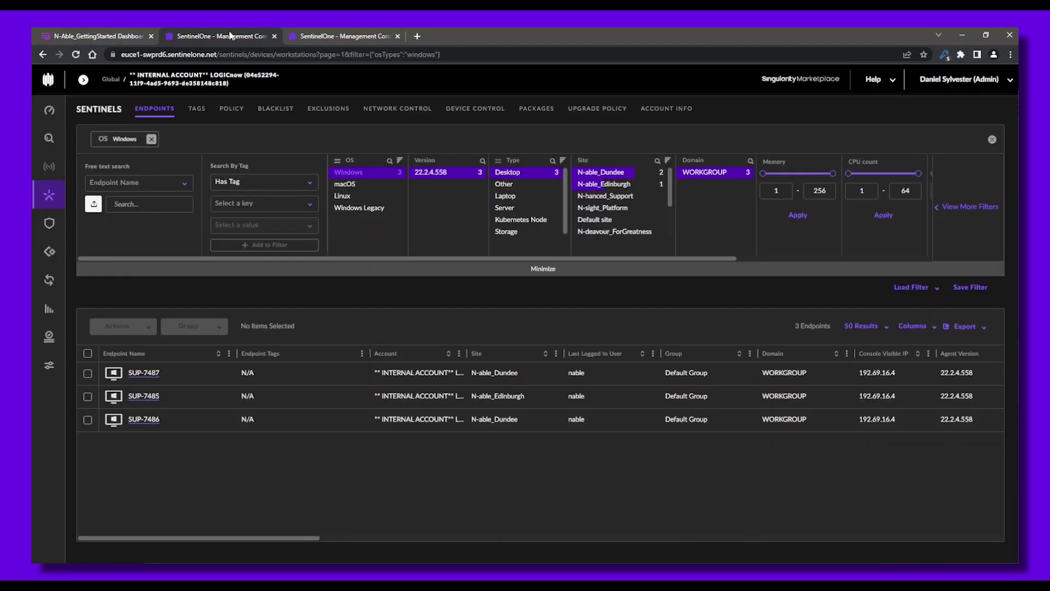